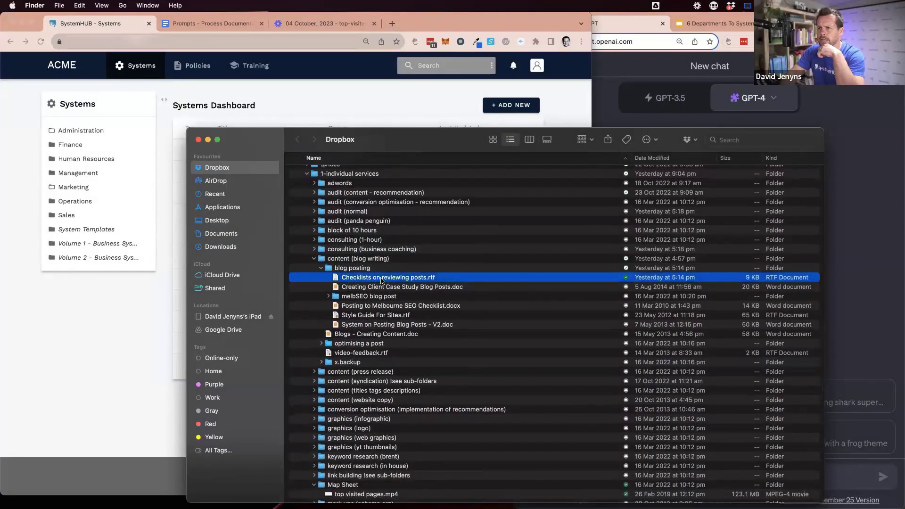
# - Open 'Checklists on reviewing posts.rtf' in TextEdit and copy its entire checklist text
pyautogui.doubleClick(381, 279)
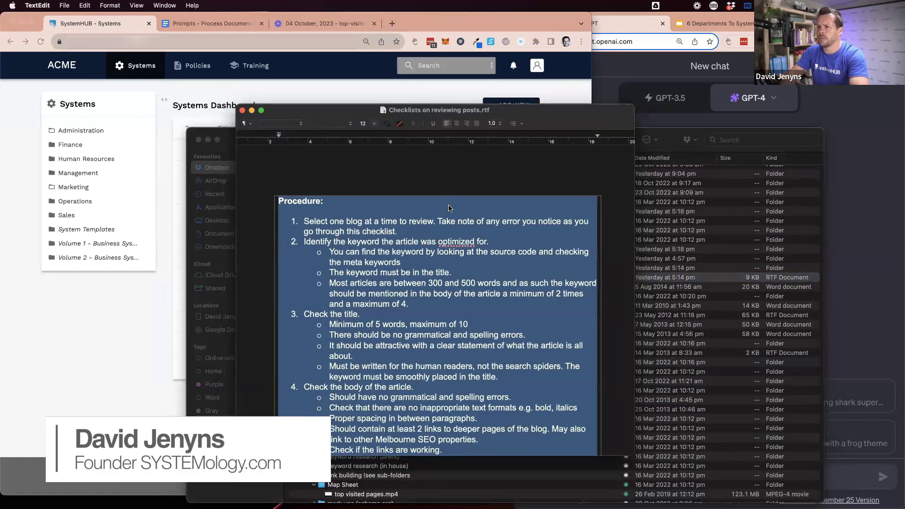
pyautogui.moveTo(456, 113); pyautogui.dragTo(508, 149)
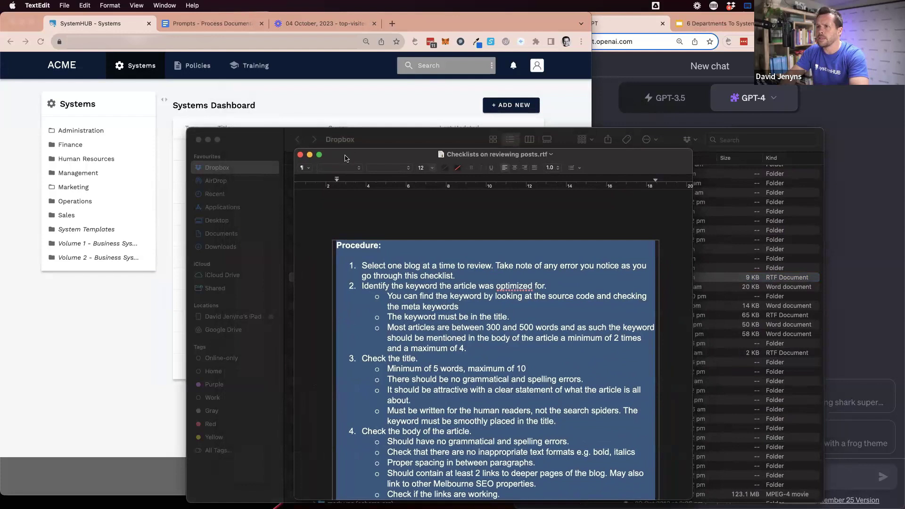
pyautogui.click(432, 340)
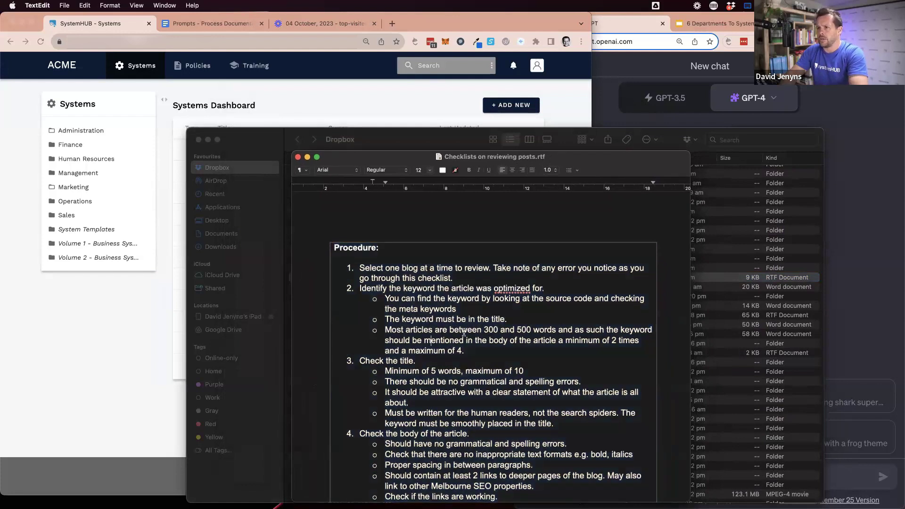
pyautogui.press('cmd+a')
pyautogui.press('cmd+c')
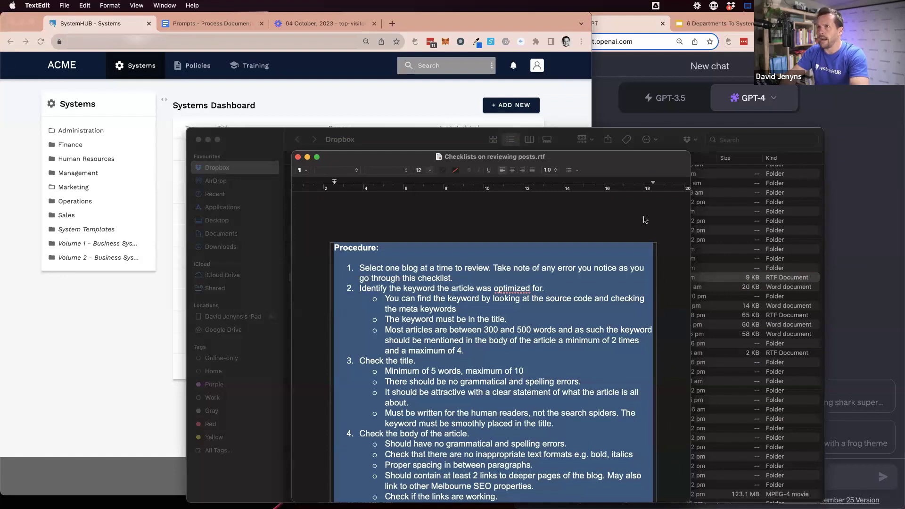
# - Copy the three Process Tidy Up prompt paragraphs from the Prompts - Process Documentation doc
pyautogui.click(217, 22)
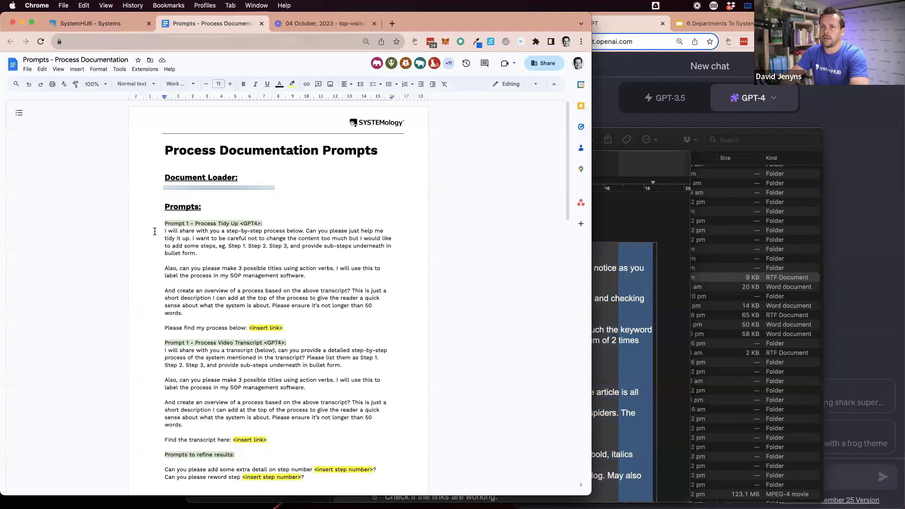
pyautogui.click(154, 233)
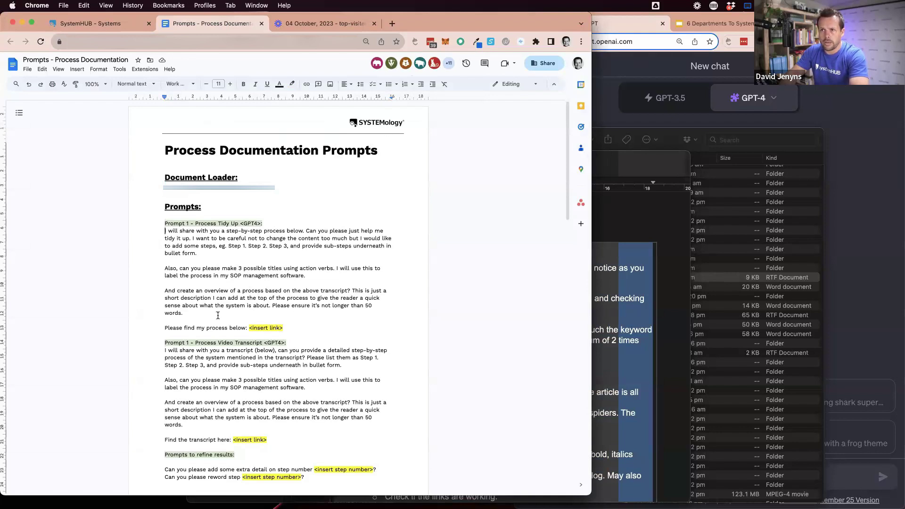
pyautogui.keyDown('shift'); pyautogui.click(197, 312); pyautogui.keyUp('shift')
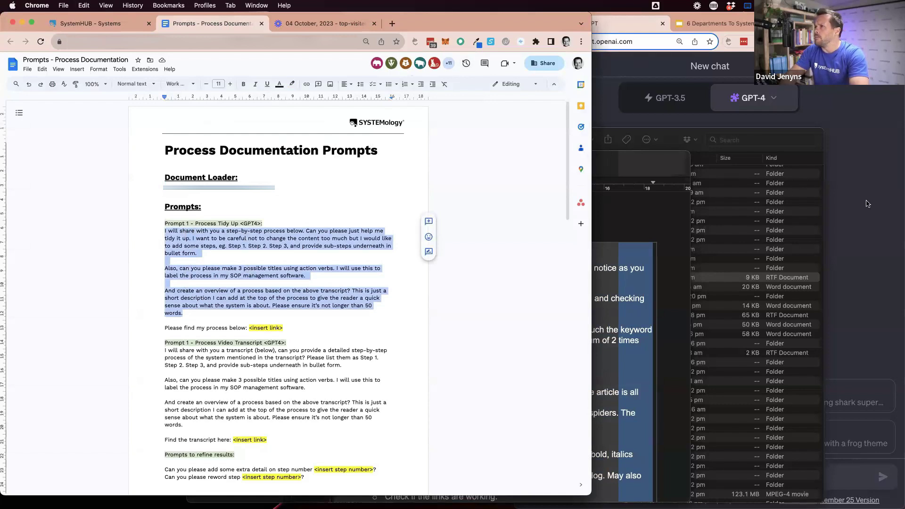
pyautogui.click(579, 498)
# - Paste the tidy-up prompt into ChatGPT, followed by the line 'Please find my process below:'
pyautogui.press('super+v')
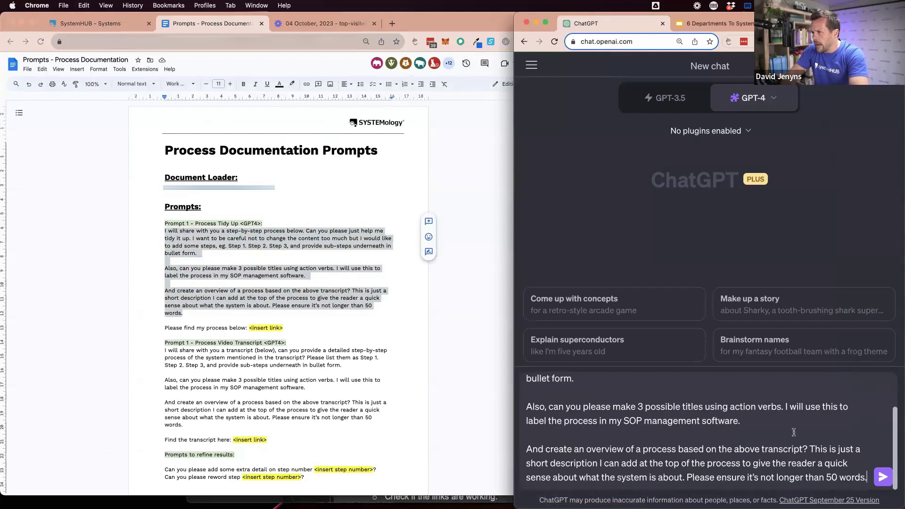
pyautogui.hotkey('shift', 'Return')
pyautogui.hotkey('shift', 'Return')
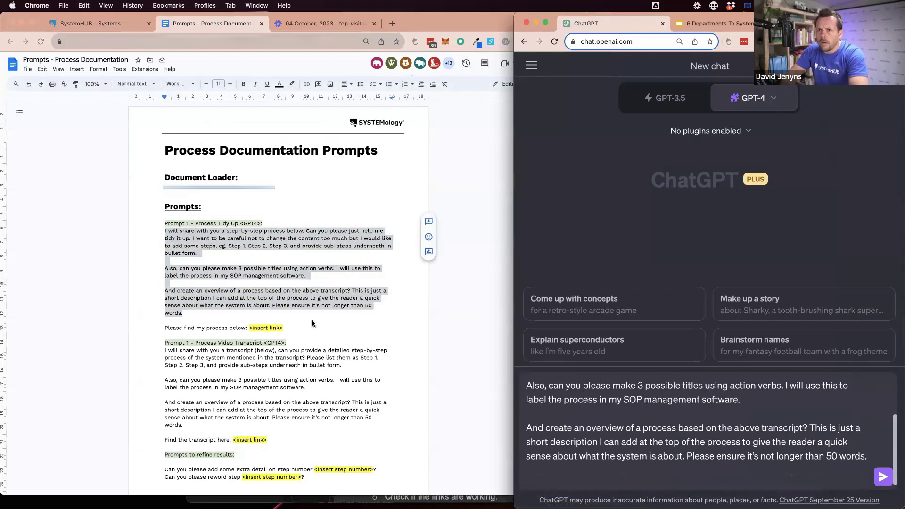
pyautogui.click(231, 320)
pyautogui.moveTo(248, 328); pyautogui.dragTo(130, 326)
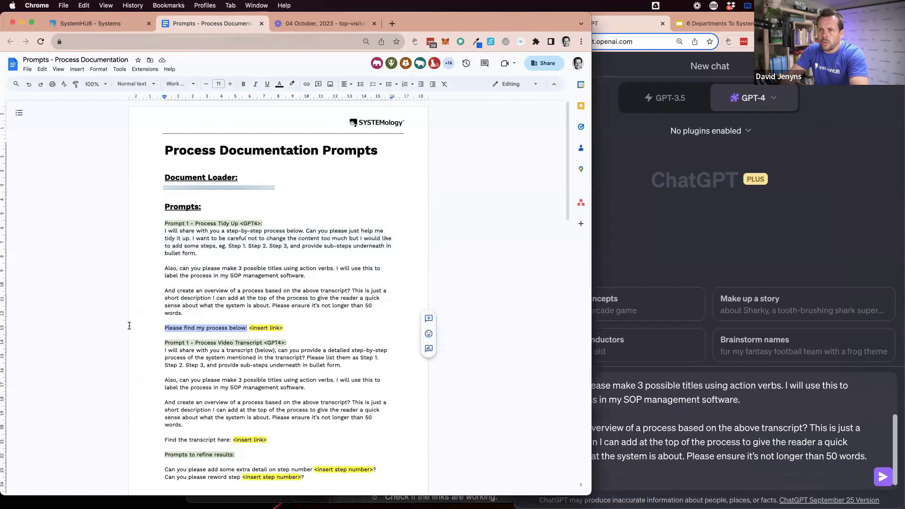
pyautogui.press('super+c')
pyautogui.click(678, 17)
pyautogui.press('super+v')
pyautogui.hotkey('shift', 'Return')
pyautogui.hotkey('shift', 'Return')
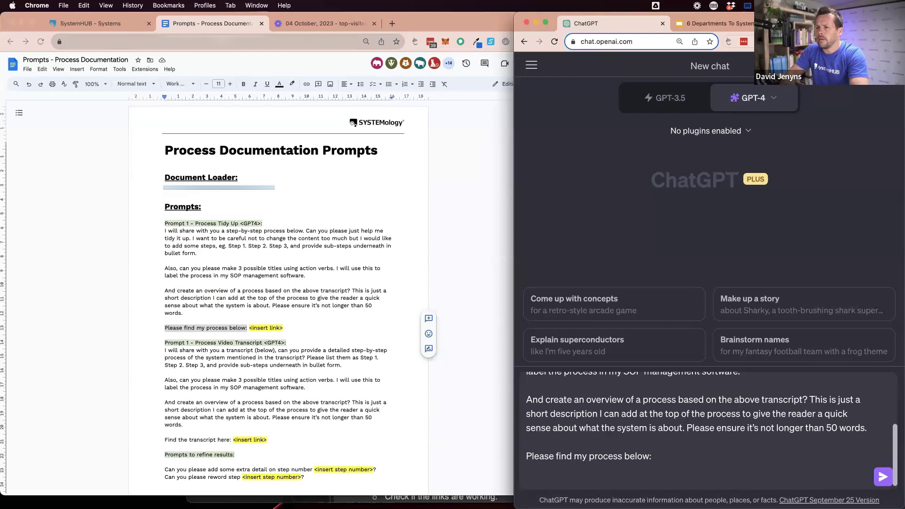
# - Paste the copied blog review checklist below that line and remove the trailing blank line
pyautogui.click(435, 493)
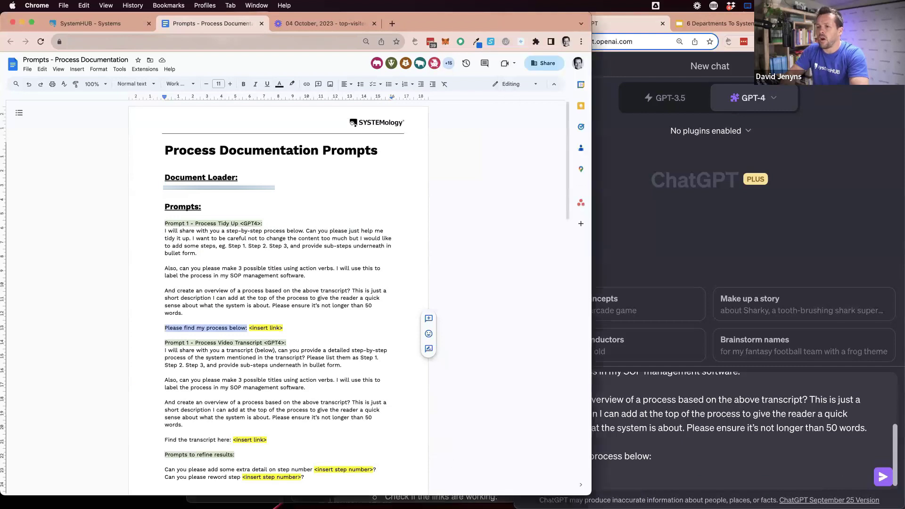
pyautogui.press('super+Tab')
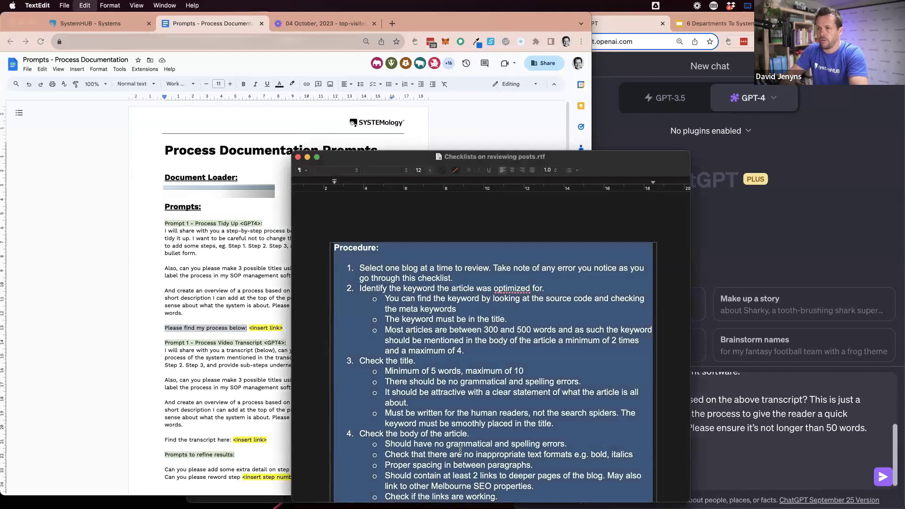
pyautogui.press('super+Tab')
pyautogui.press('super+v')
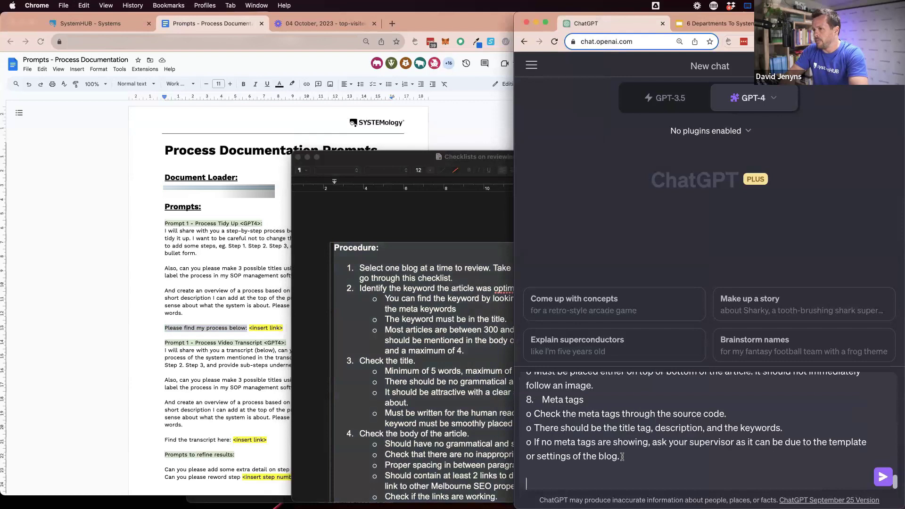
pyautogui.press('BackSpace')
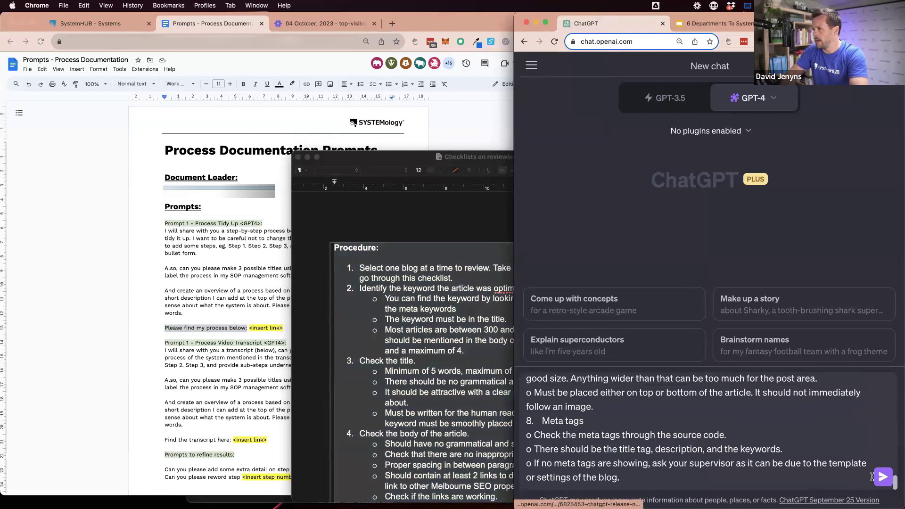
# - Send the combined prompt and checklist to GPT-4 and scroll through the message
pyautogui.click(883, 477)
pyautogui.scroll(-5, 718, 302)
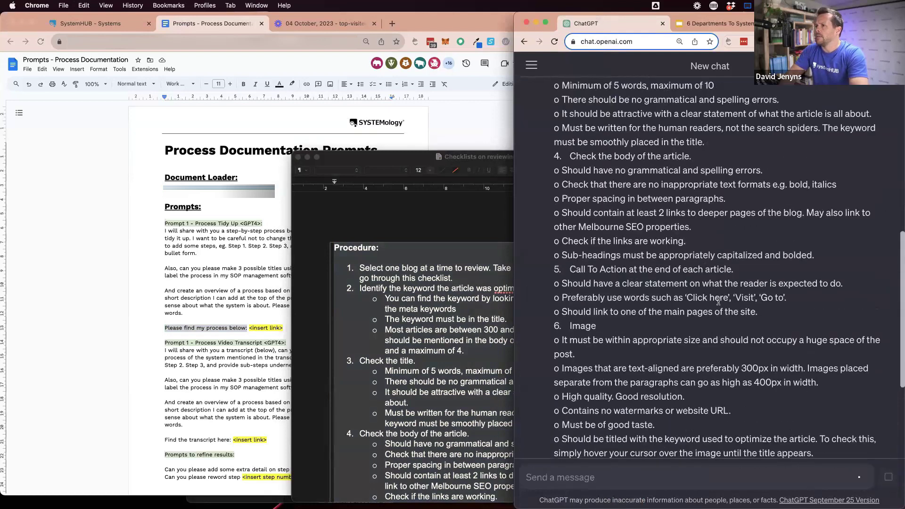
pyautogui.scroll(-5, 718, 301)
pyautogui.scroll(-5, 718, 303)
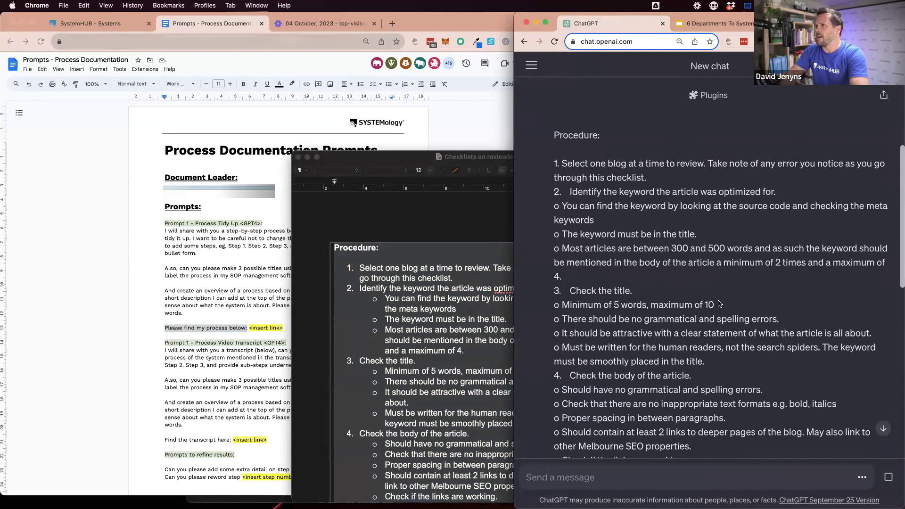
pyautogui.scroll(5, 720, 304)
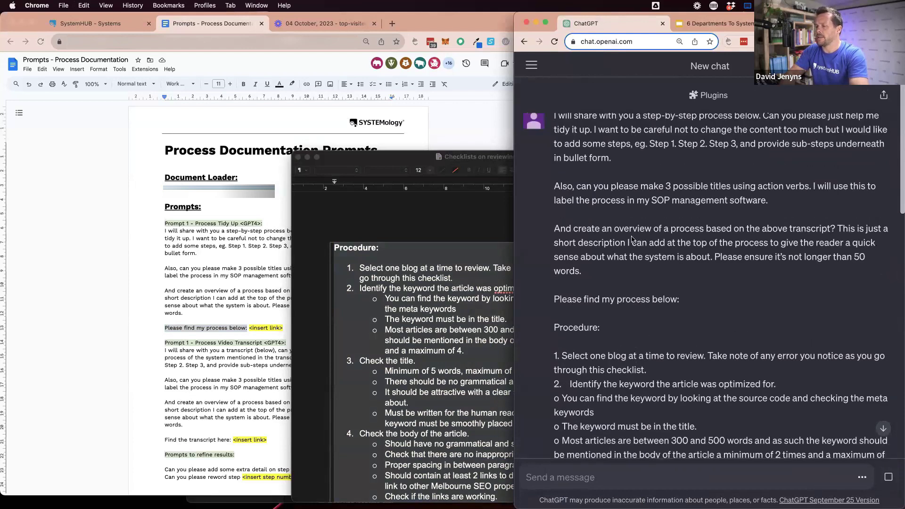
# - Compare ChatGPT's tidied step-by-step process against the original TextEdit checklist while the reply finishes
pyautogui.click(404, 322)
pyautogui.scroll(-5, 504, 328)
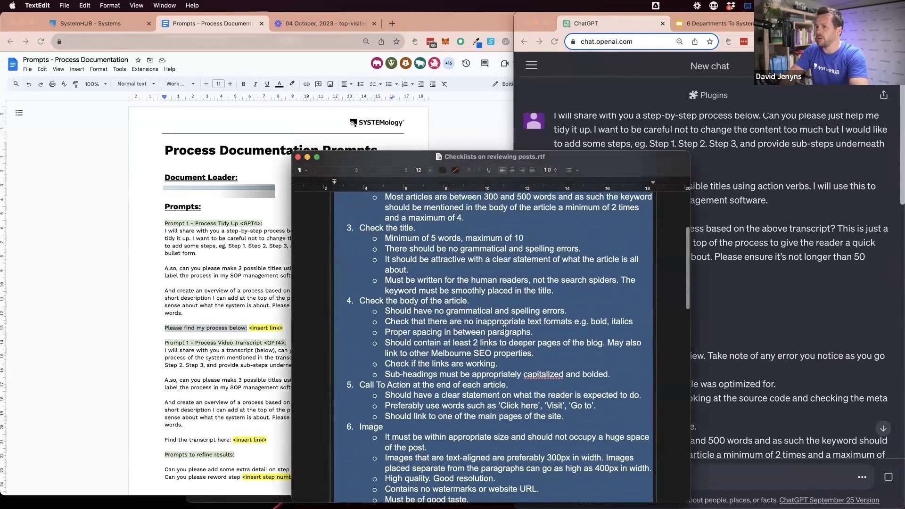
pyautogui.scroll(-5, 504, 329)
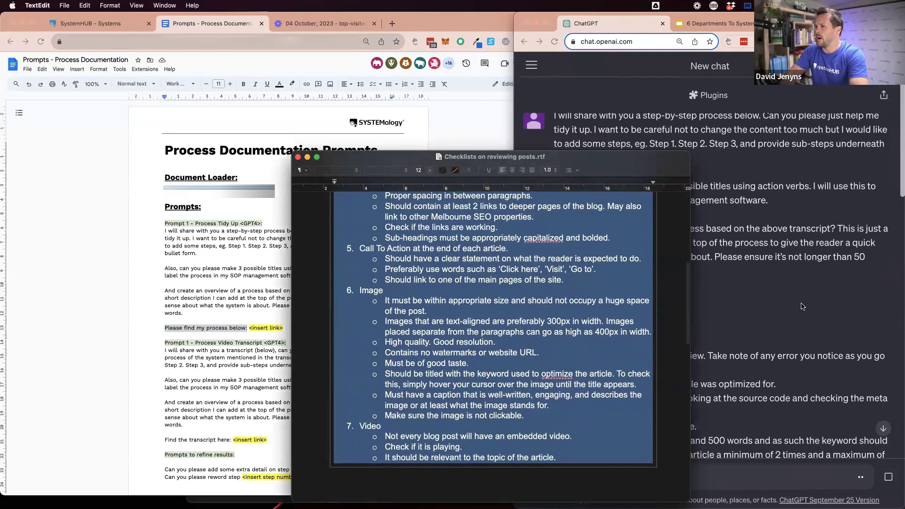
pyautogui.click(803, 307)
pyautogui.scroll(-10, 802, 307)
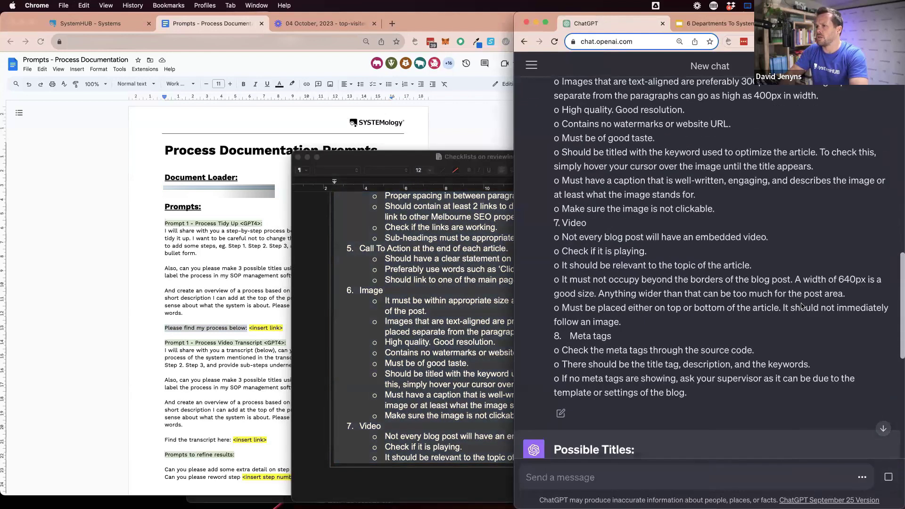
pyautogui.scroll(-6, 802, 307)
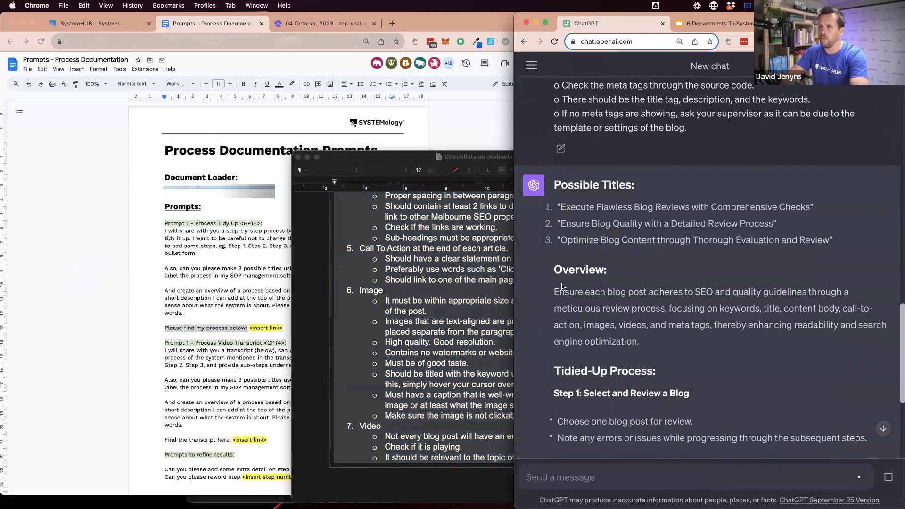
pyautogui.scroll(-2, 630, 281)
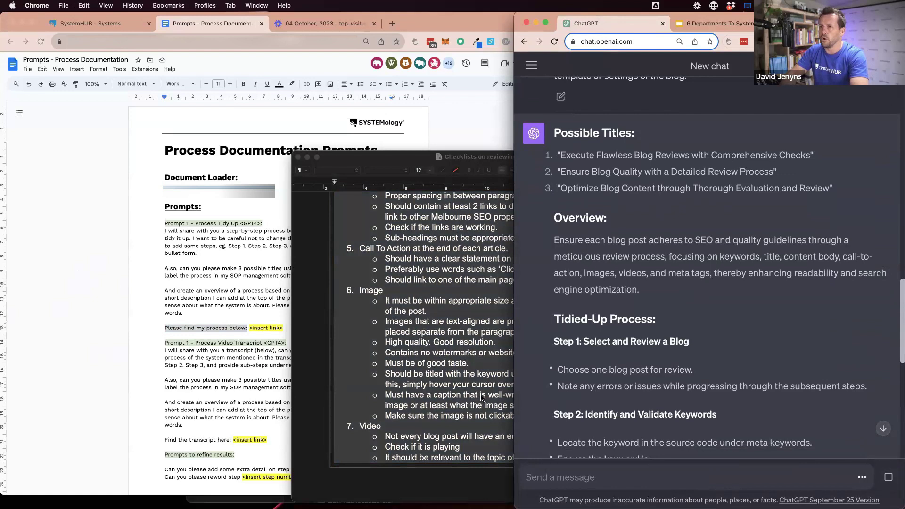
pyautogui.click(439, 324)
pyautogui.press('super+a')
pyautogui.scroll(5, 439, 323)
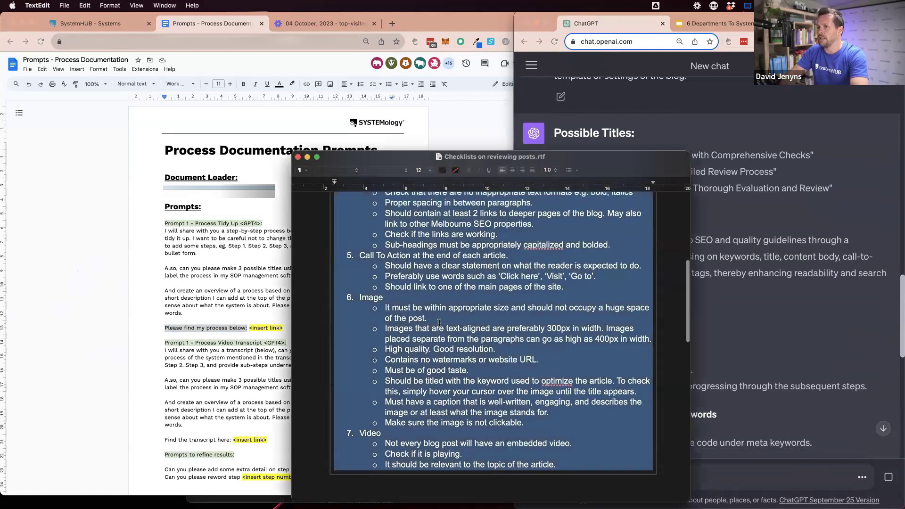
pyautogui.scroll(4, 443, 330)
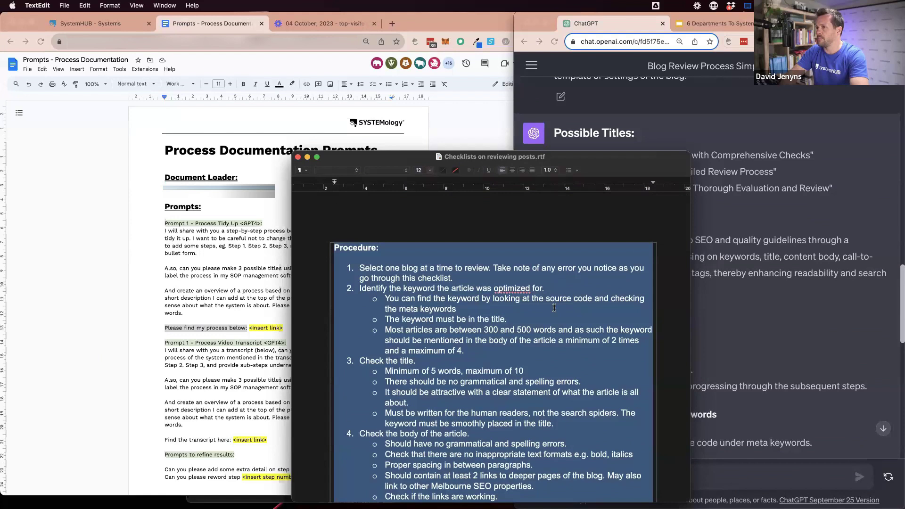
# - In SystemHUB, expand and open Operations, showing the Video Production and Web Development examples
pyautogui.click(782, 291)
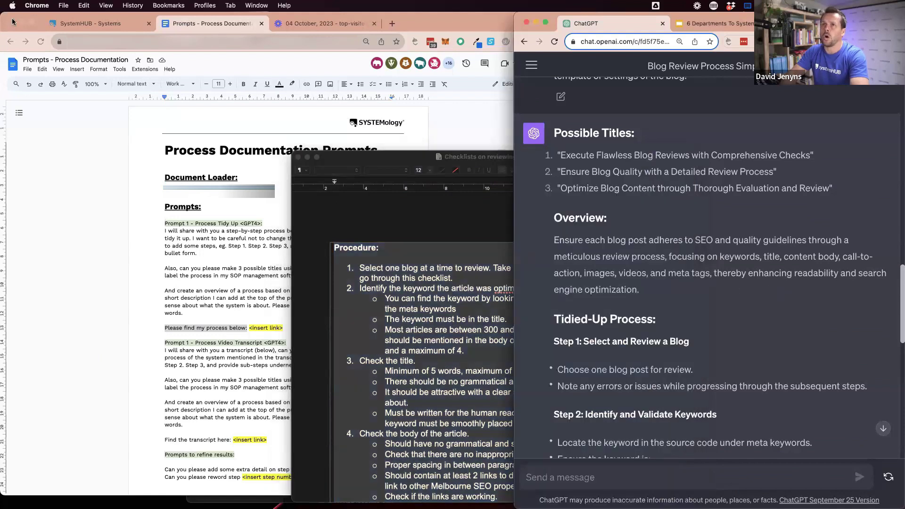
pyautogui.click(72, 28)
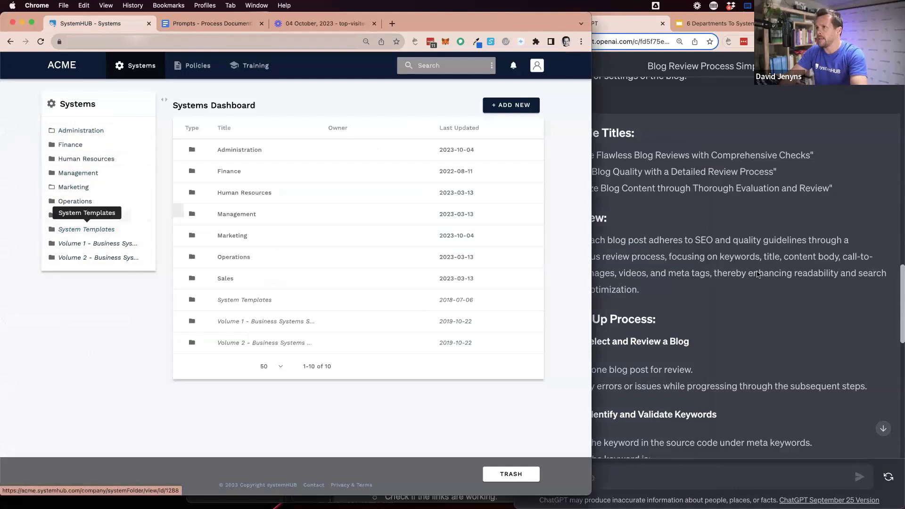
pyautogui.click(755, 276)
pyautogui.scroll(1, 644, 262)
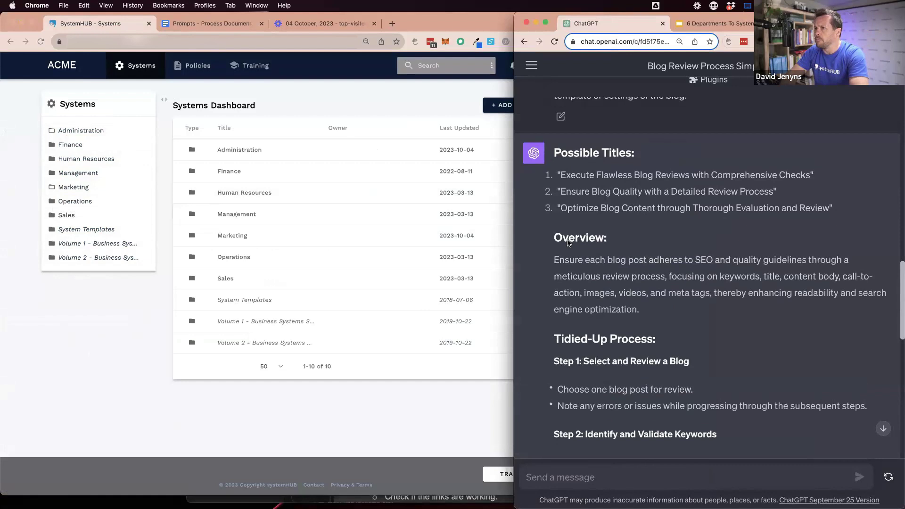
pyautogui.click(115, 325)
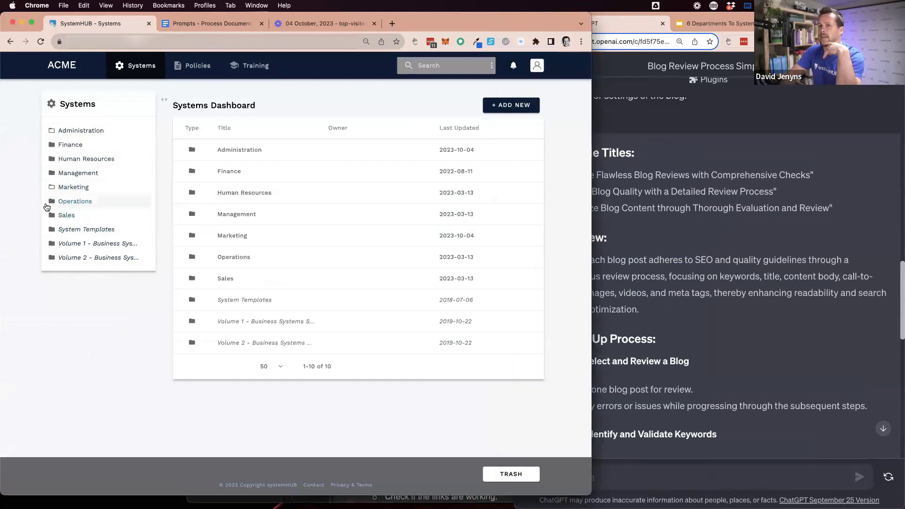
pyautogui.click(48, 204)
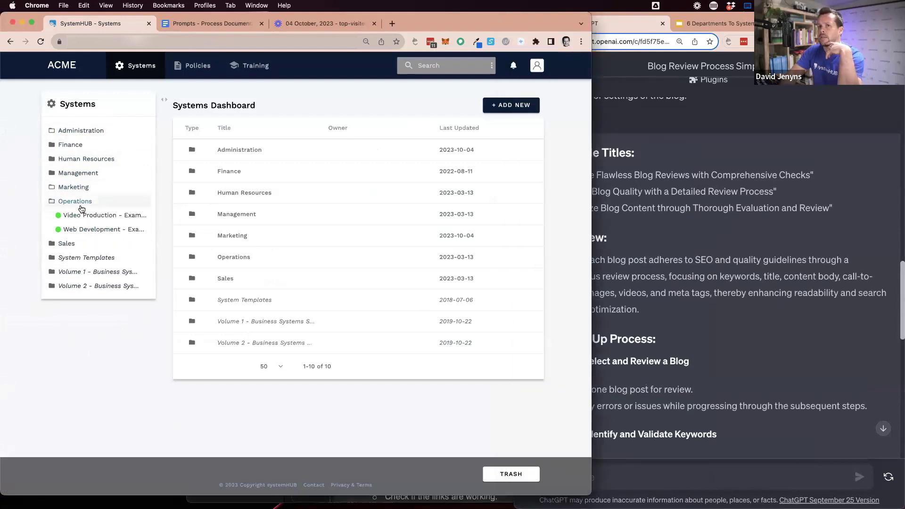
pyautogui.click(81, 207)
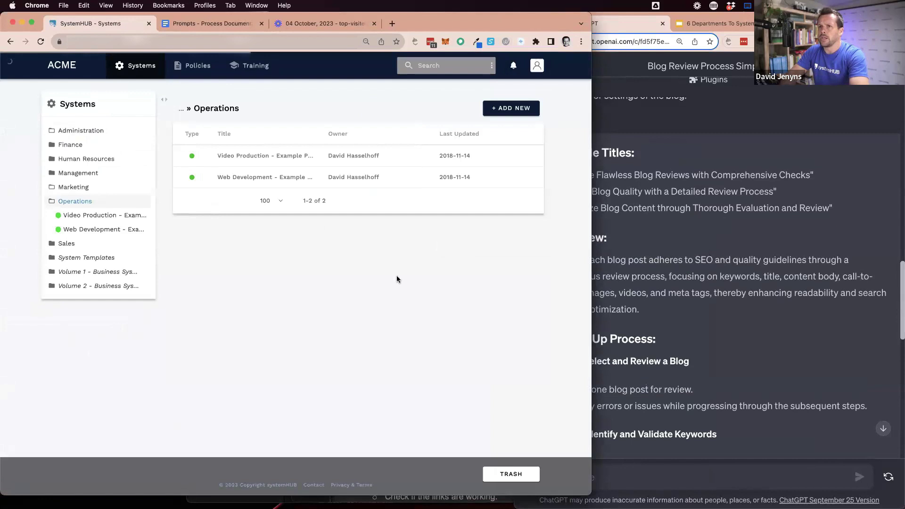
# - Create a folder named 'Blogs' inside Operations and open it
pyautogui.click(512, 109)
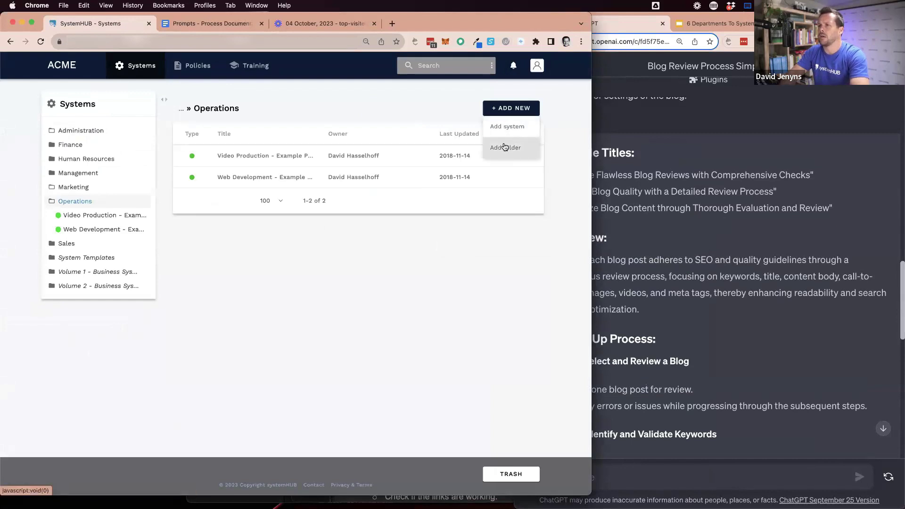
pyautogui.click(502, 148)
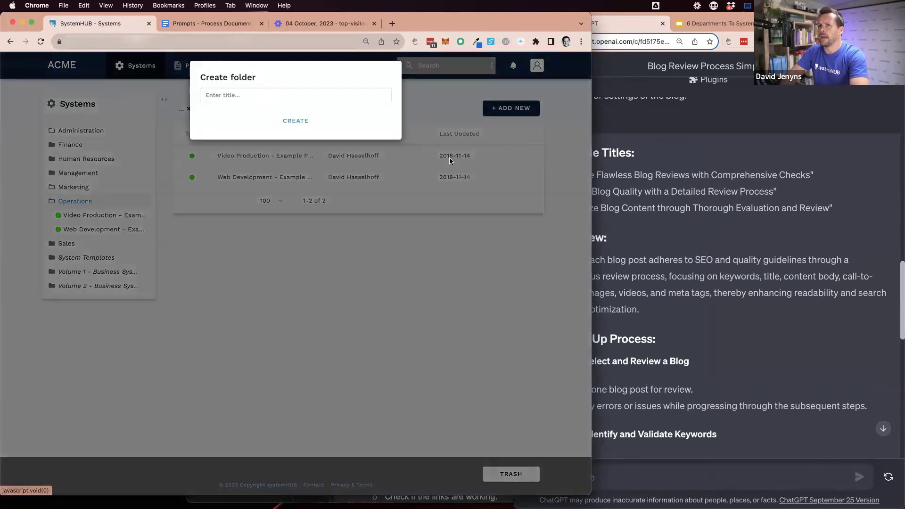
pyautogui.write('Blogs')
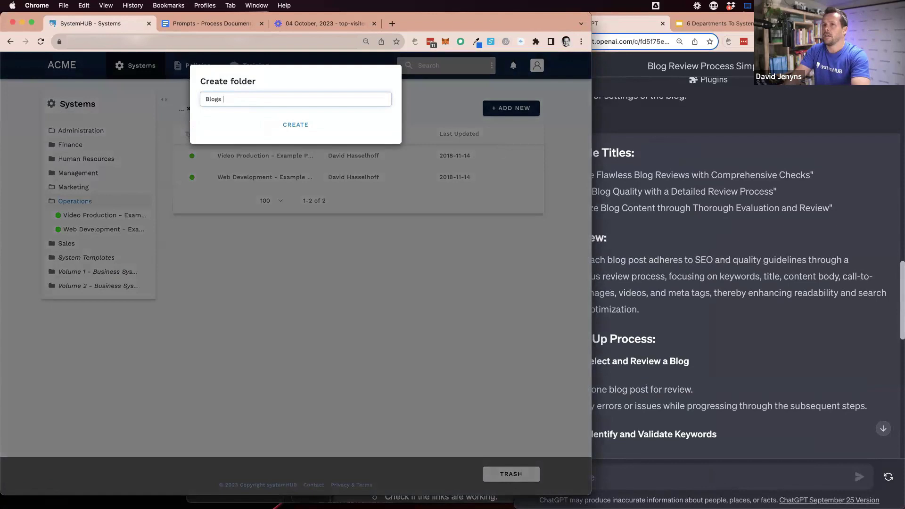
pyautogui.click(299, 127)
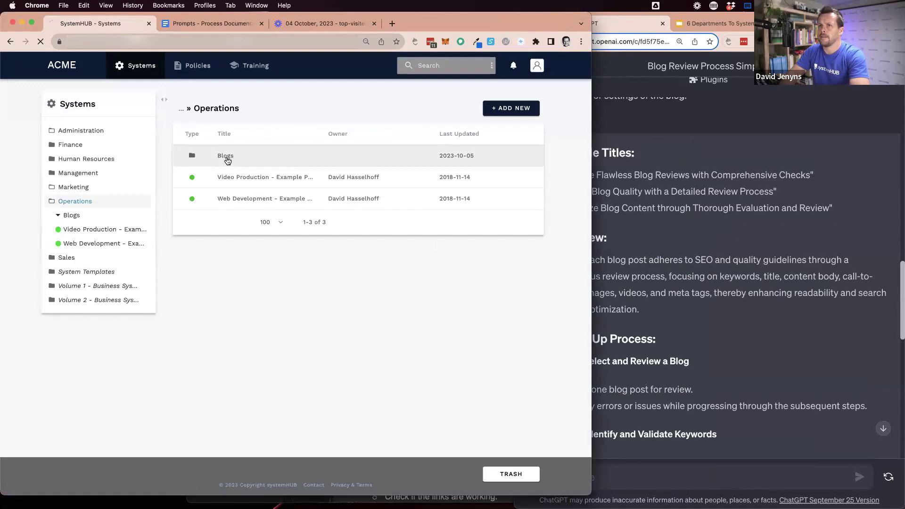
pyautogui.click(228, 160)
pyautogui.click(510, 113)
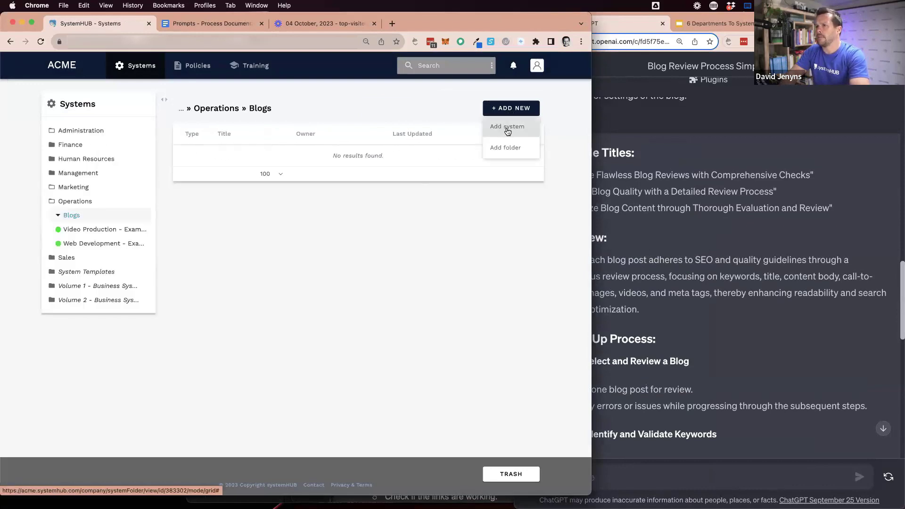
# - Create a Blogs system titled 'Ensure Blog Quality with a Detailed Review Process', taken from ChatGPT
pyautogui.click(506, 134)
pyautogui.click(671, 221)
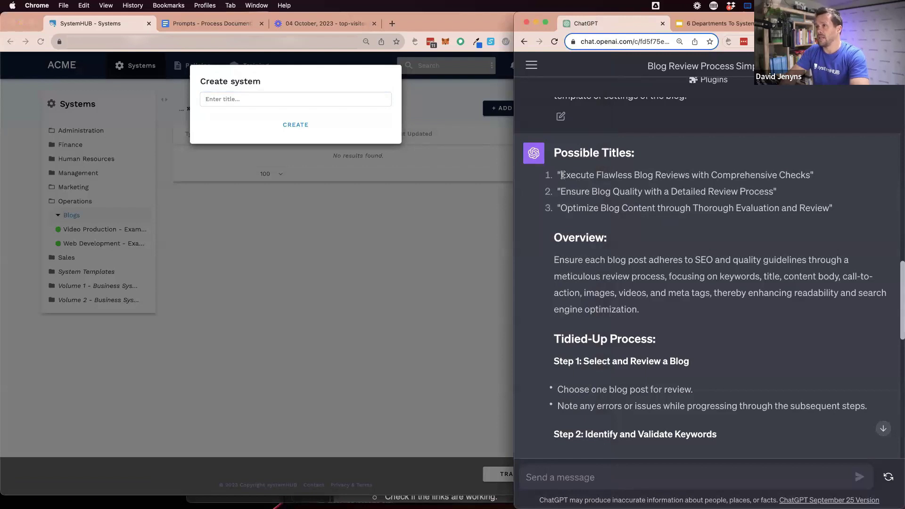
pyautogui.moveTo(560, 192); pyautogui.dragTo(770, 188)
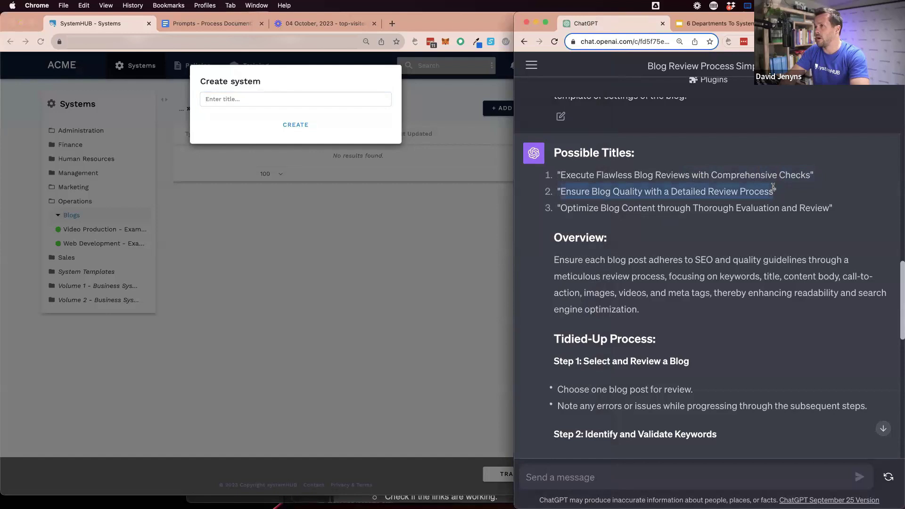
pyautogui.click(246, 100)
pyautogui.write('Ensure Blog Quality with a Detailed Review Process')
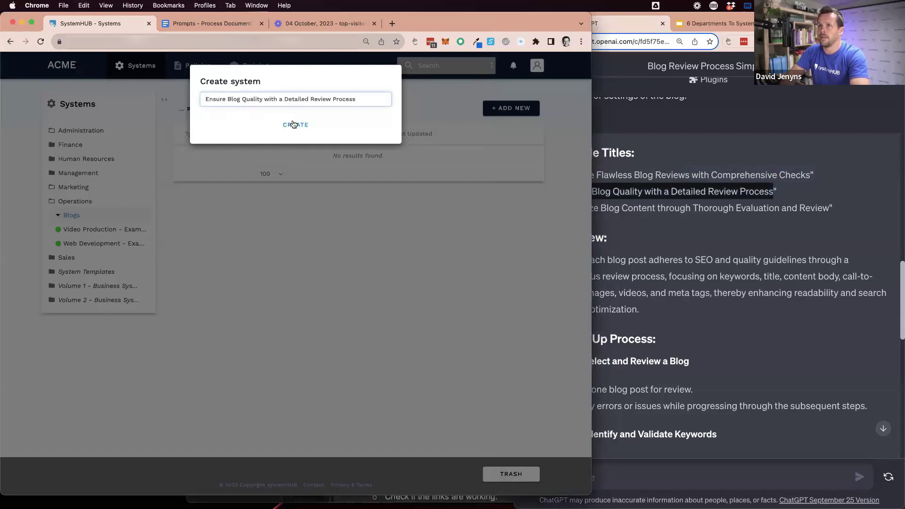
pyautogui.click(293, 124)
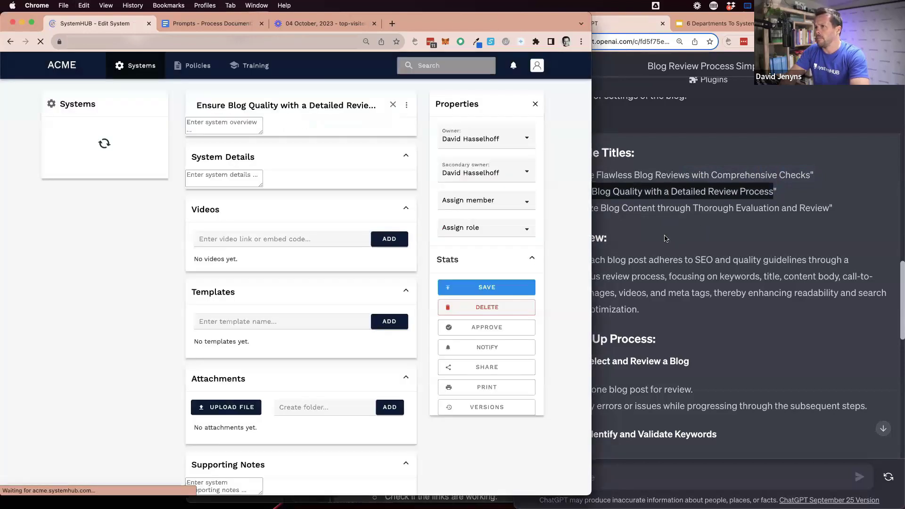
# - Paste ChatGPT's Overview paragraph into the system overview field
pyautogui.click(680, 238)
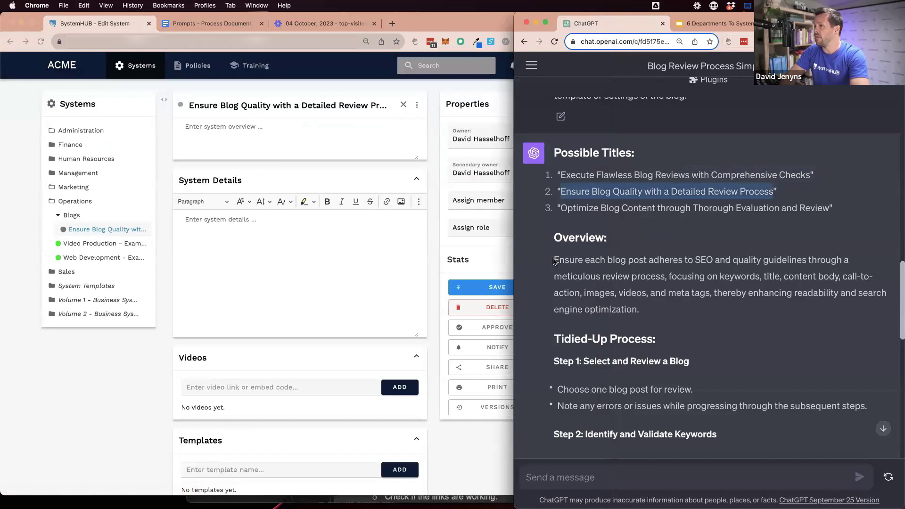
pyautogui.moveTo(554, 259); pyautogui.dragTo(672, 309)
pyautogui.press('super+c')
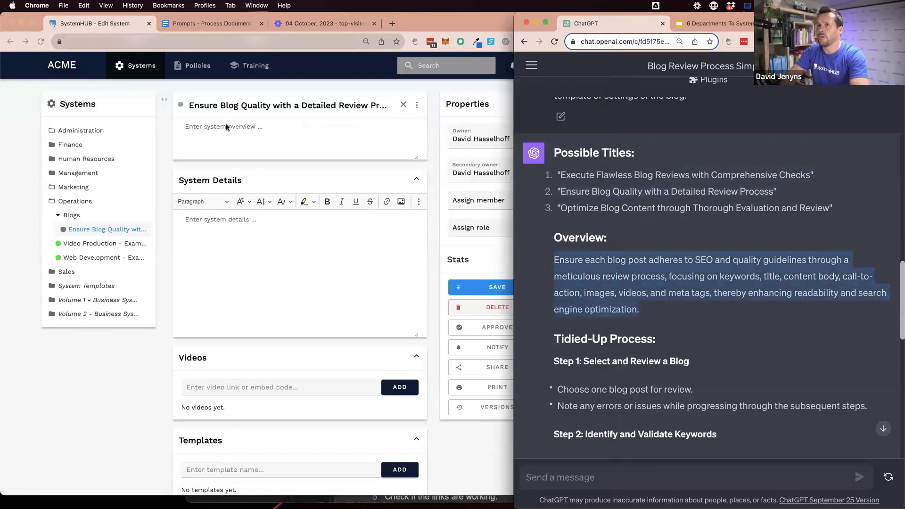
pyautogui.click(228, 126)
pyautogui.press('super+v')
# - Copy Steps 1 through 8 of the review process from ChatGPT's reply
pyautogui.scroll(-1, 660, 338)
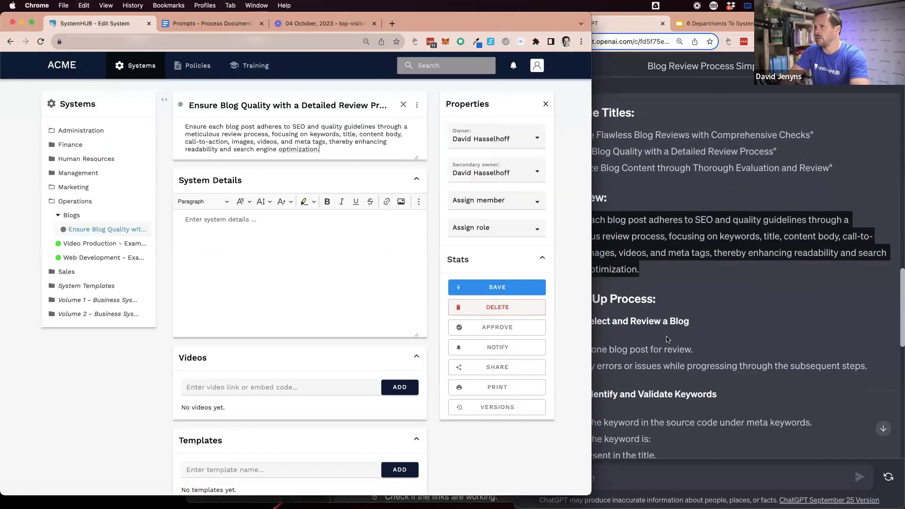
pyautogui.click(613, 321)
pyautogui.moveTo(554, 316); pyautogui.dragTo(641, 317)
pyautogui.scroll(-1, 648, 317)
pyautogui.scroll(-15, 648, 317)
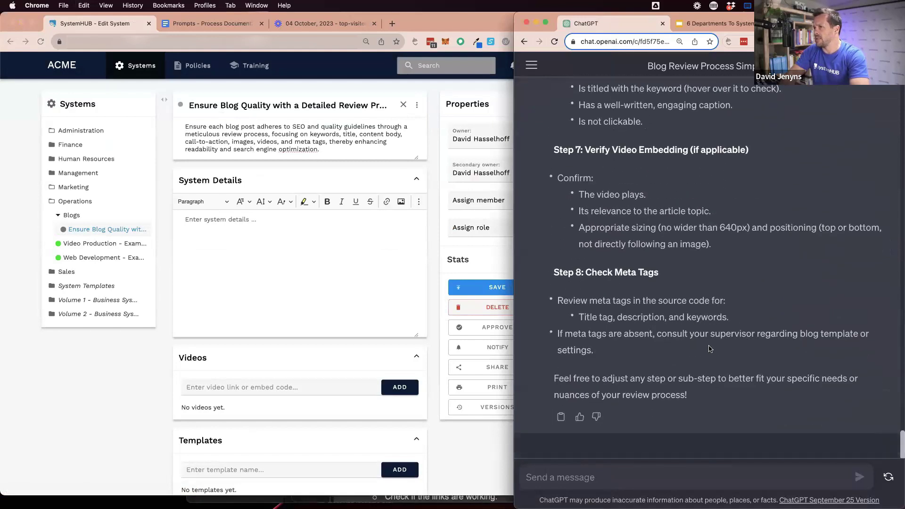
pyautogui.keyDown('shift'); pyautogui.click(709, 349); pyautogui.keyUp('shift')
pyautogui.press('super+c')
# - Paste Steps 1–8 into System Details, set the status to orange, and save
pyautogui.click(268, 242)
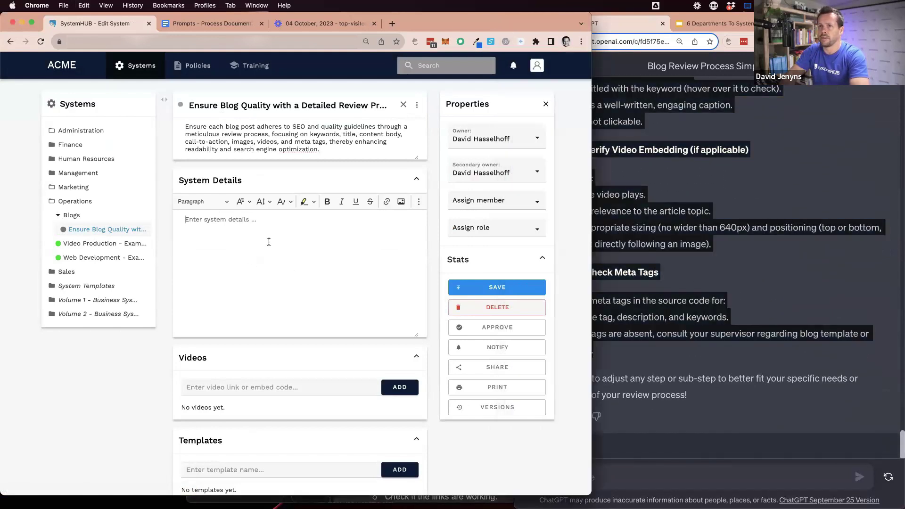
pyautogui.press('super+v')
pyautogui.scroll(3, 432, 283)
pyautogui.scroll(5, 432, 283)
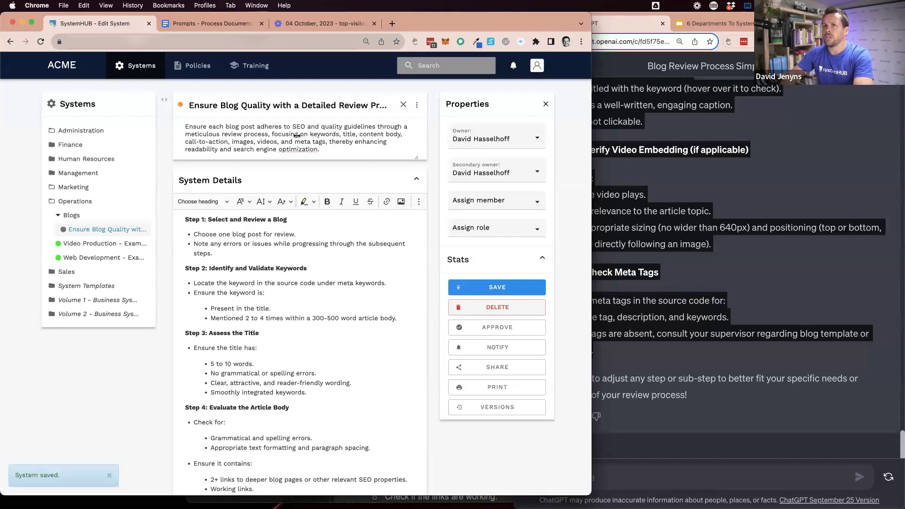
pyautogui.click(516, 293)
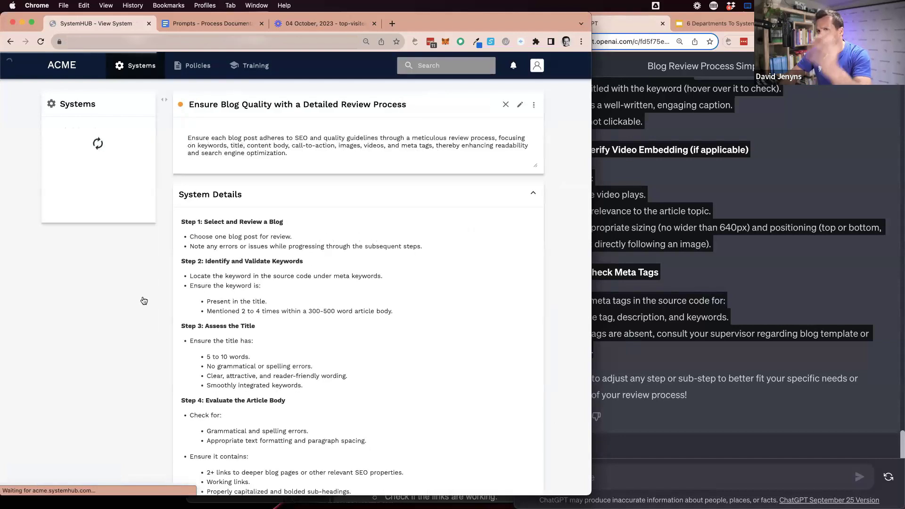
# - Check the saved system's overview and eight steps, then return to the Blogs folder
pyautogui.scroll(-6, 239, 255)
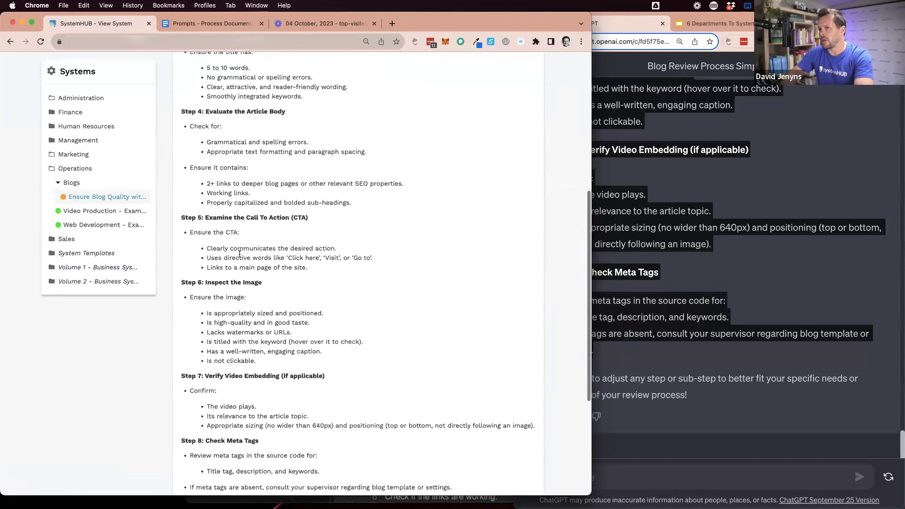
pyautogui.scroll(7, 255, 245)
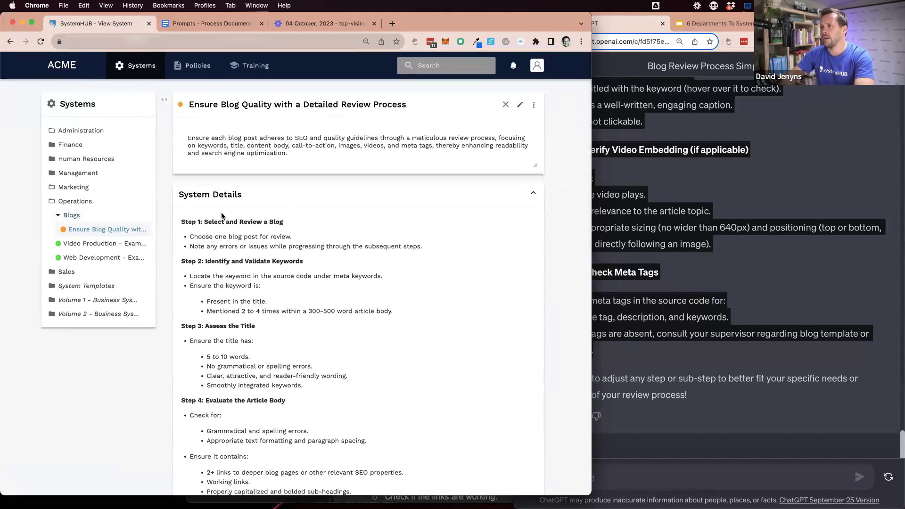
pyautogui.click(70, 216)
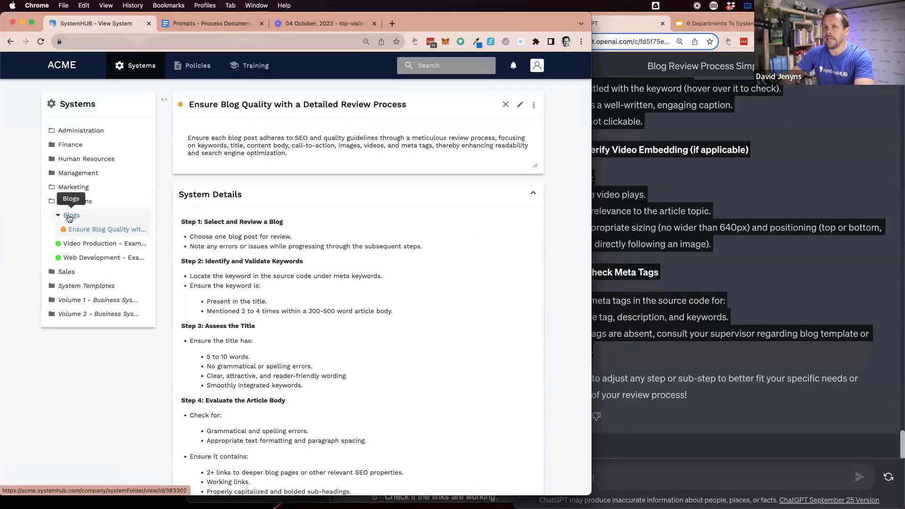